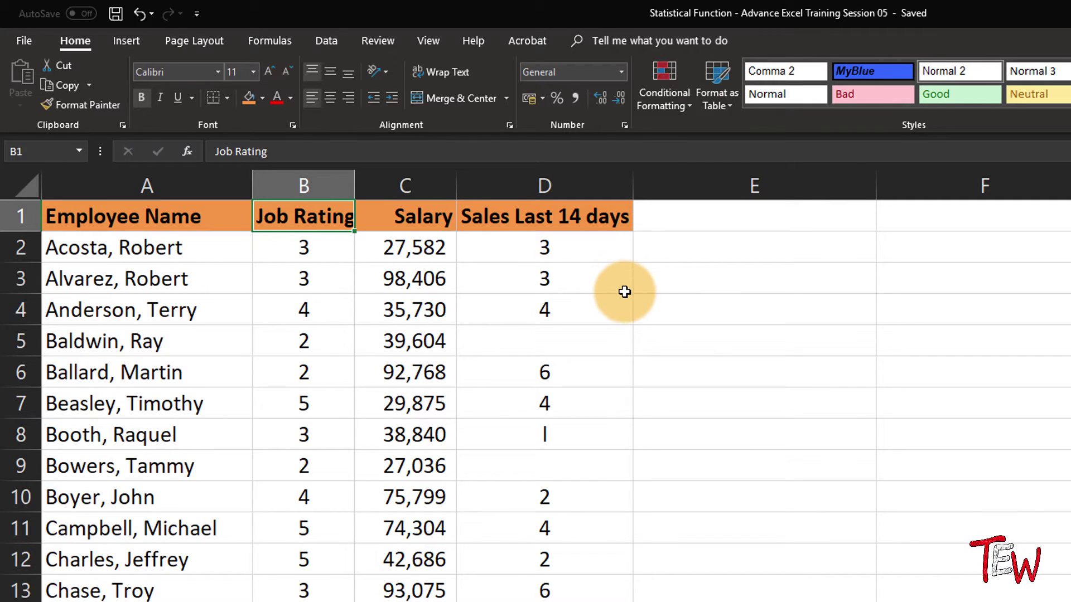
- Inspect the Salary and Sales Last 14 days columns, then pick an empty cell
left_click(385, 187)
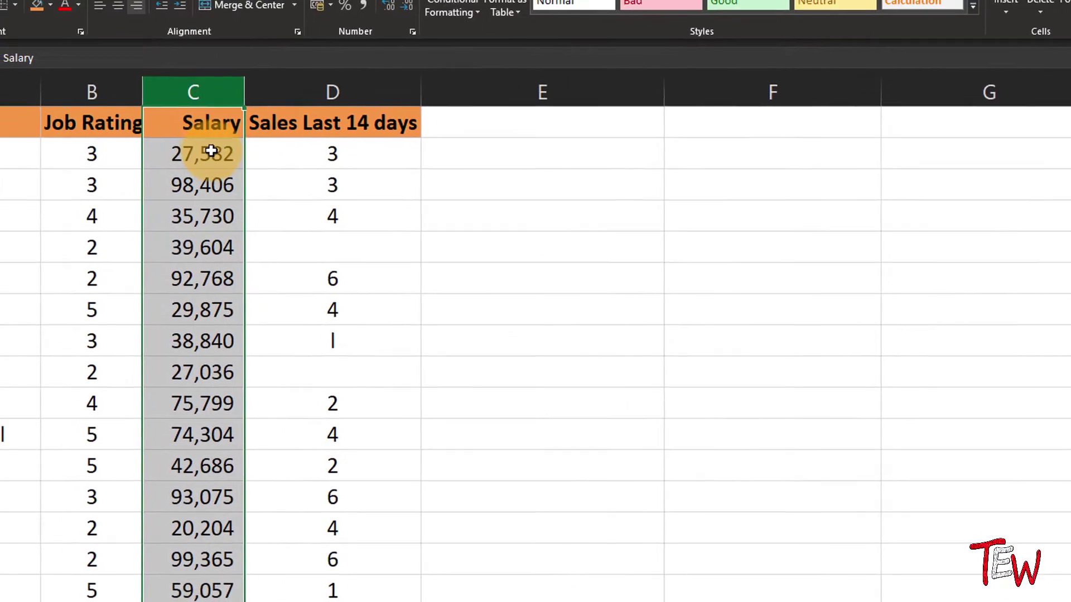
left_click(192, 133)
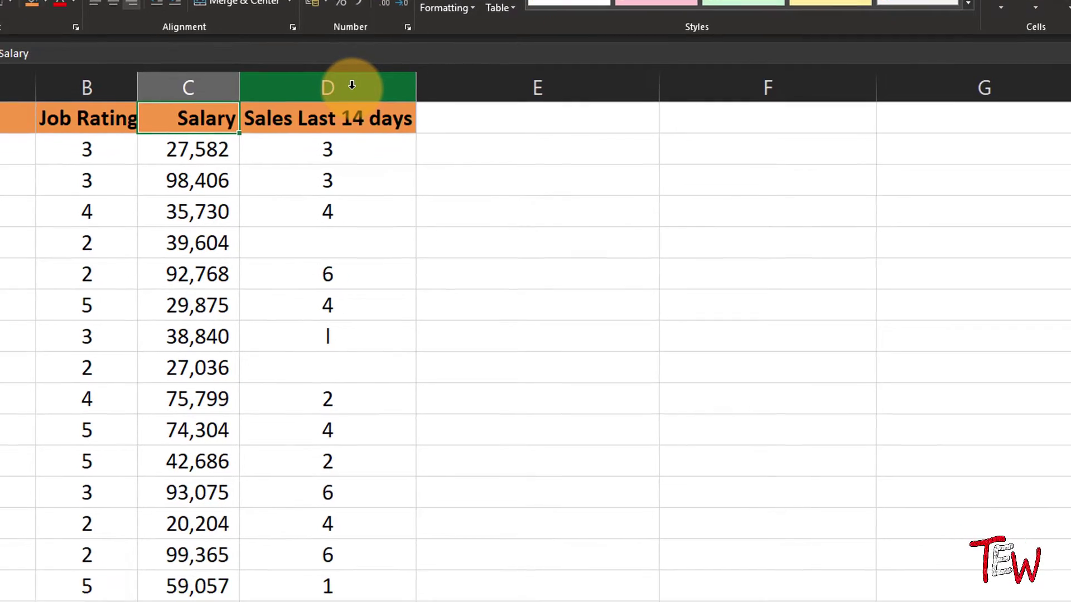
left_click(375, 110)
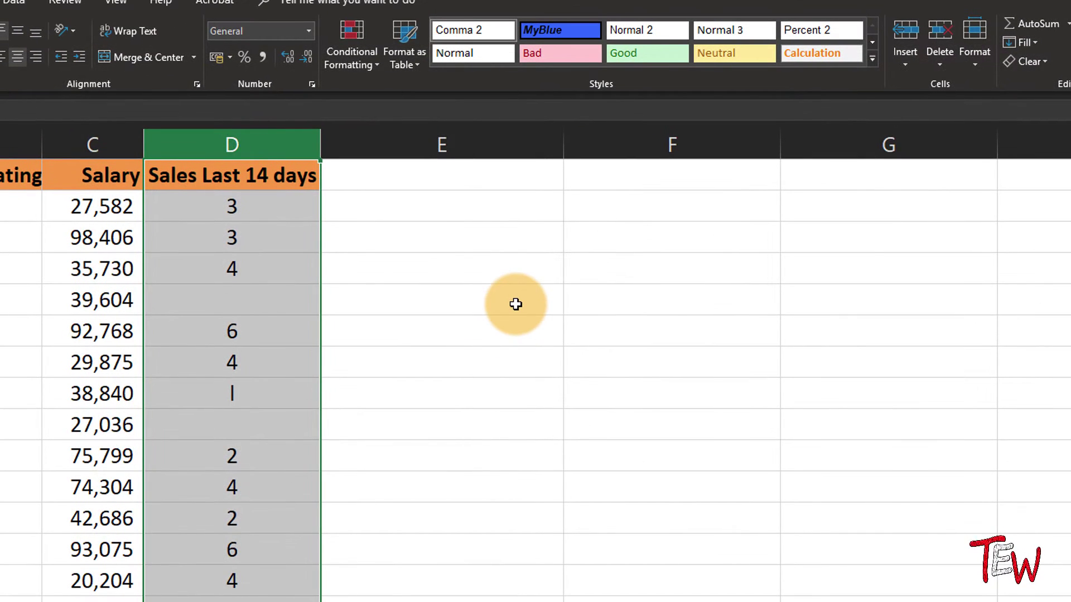
left_click(515, 304)
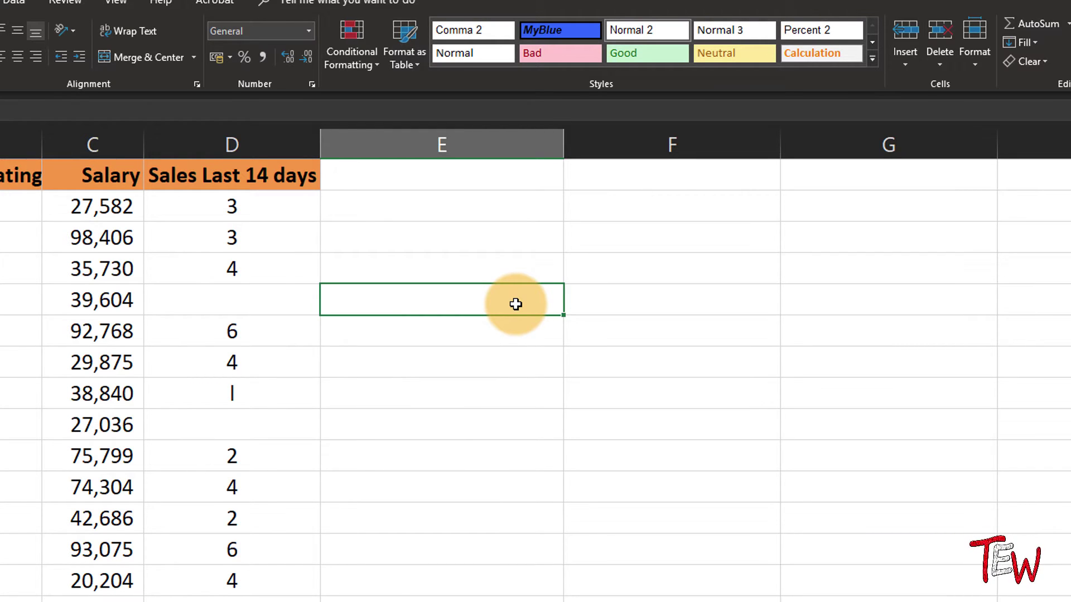
- Enter =COUNTA(B:B) in E2 to count the Job Rating column, returning 100
left_click(509, 217)
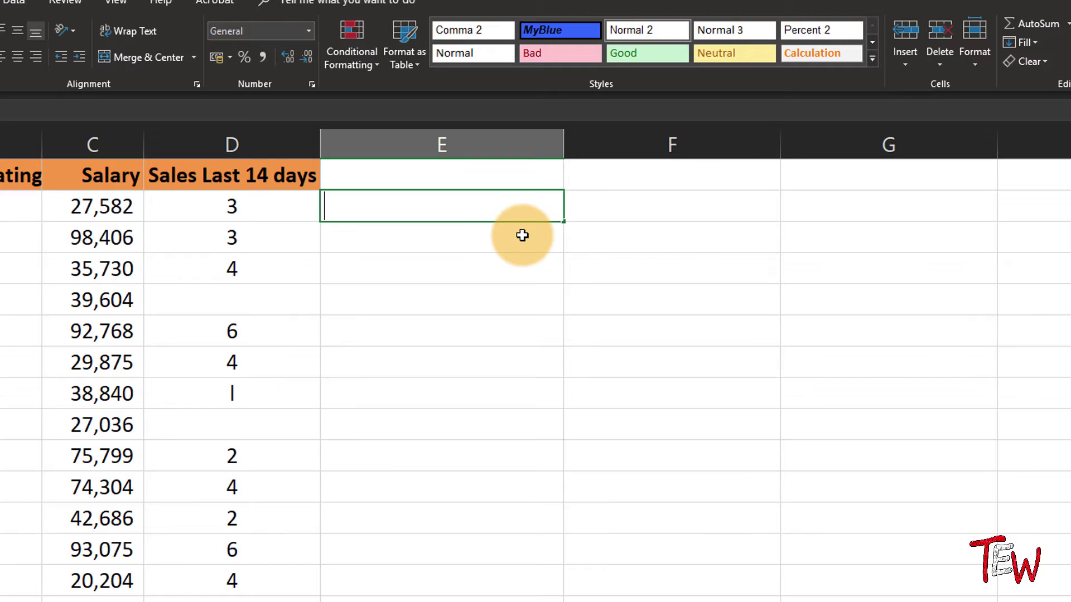
type("=count")
key("Down")
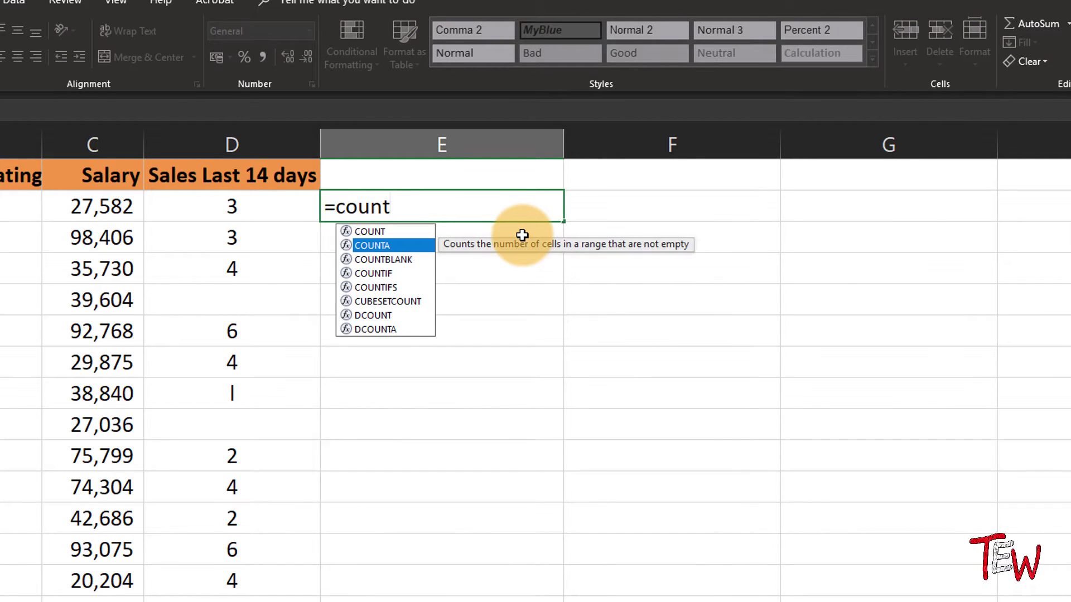
key("Escape")
type("A")
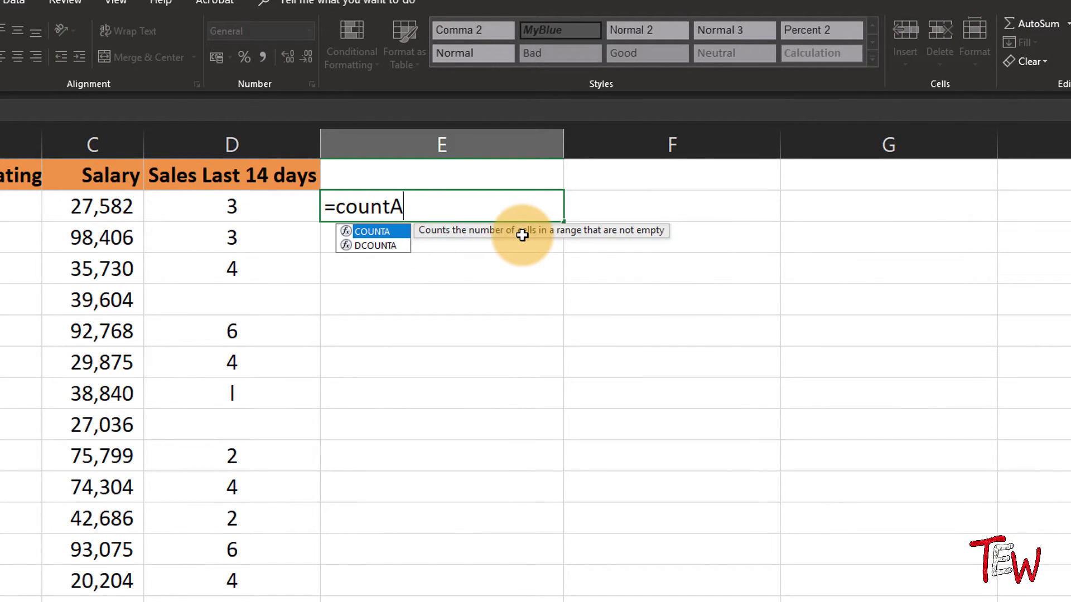
key("Tab")
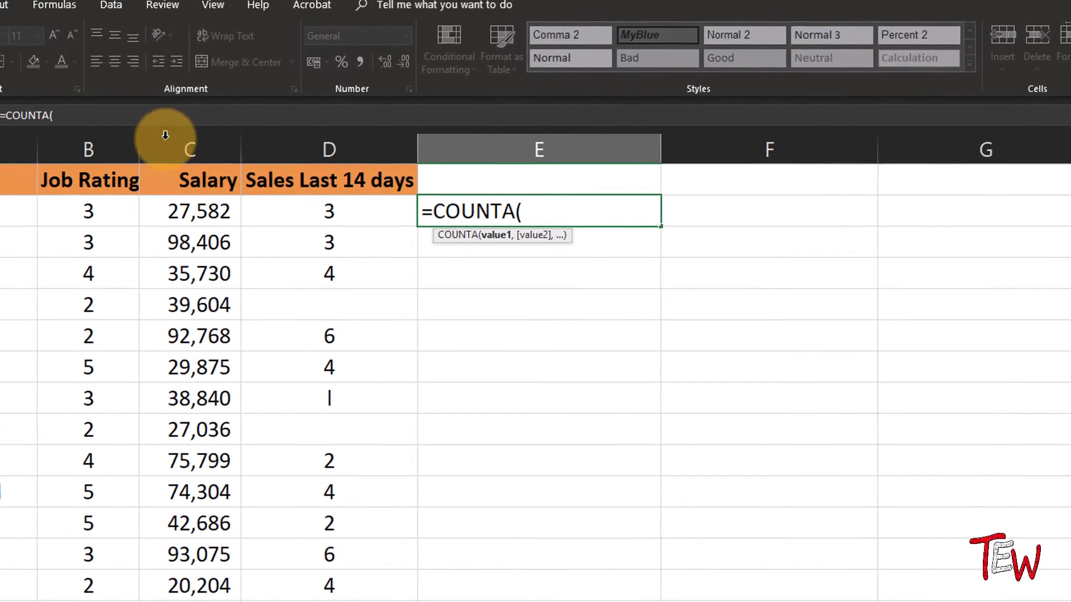
left_click(23, 144)
key("Return")
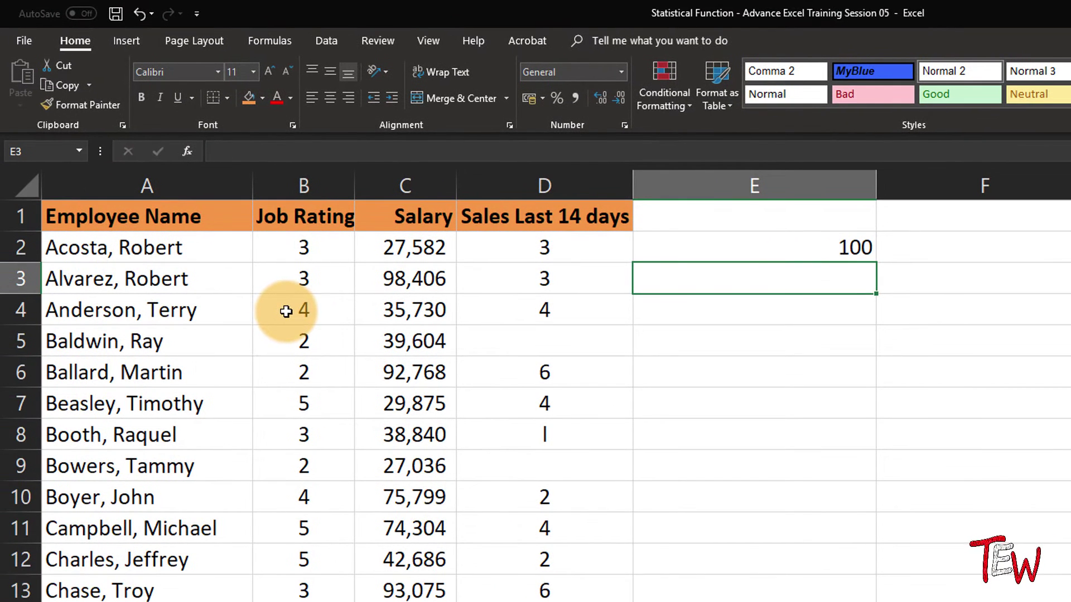
- Jump to the bottom of the Job Rating data and back to check its extent
left_click(310, 280)
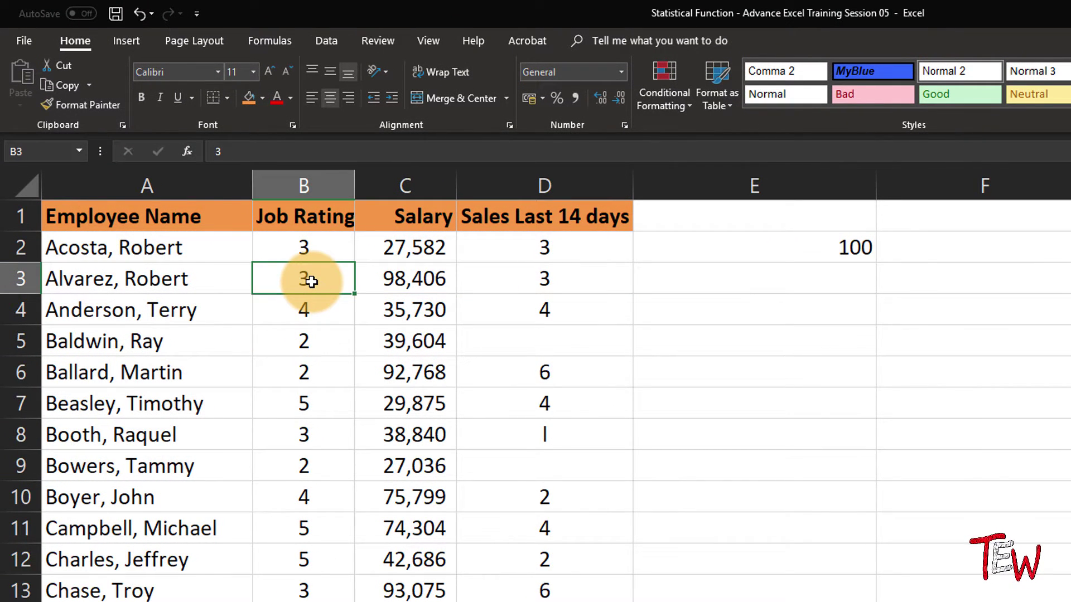
key("ctrl+Down")
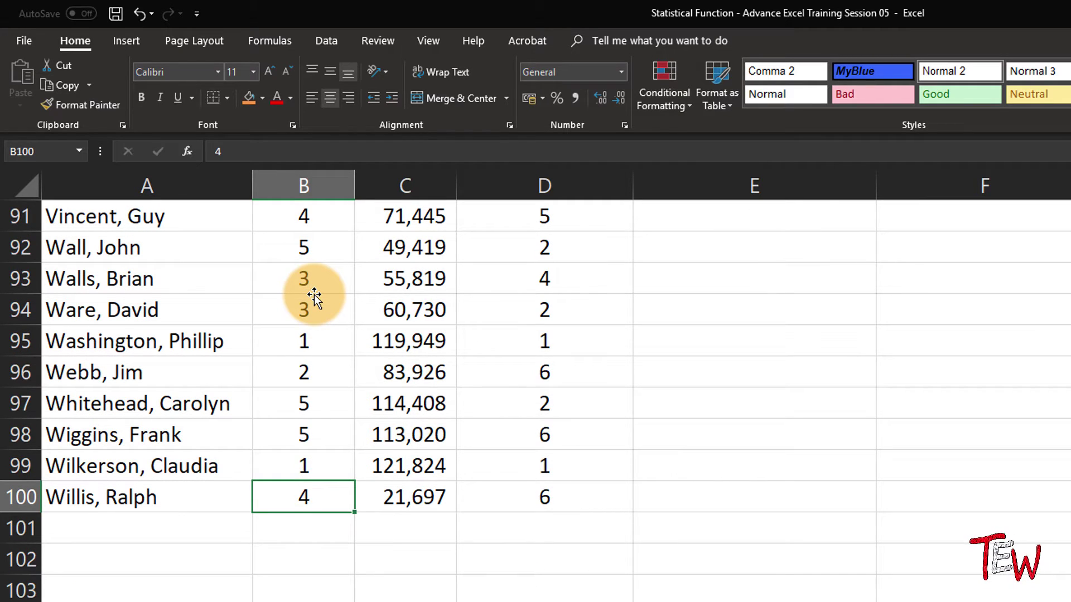
key("ctrl+Up")
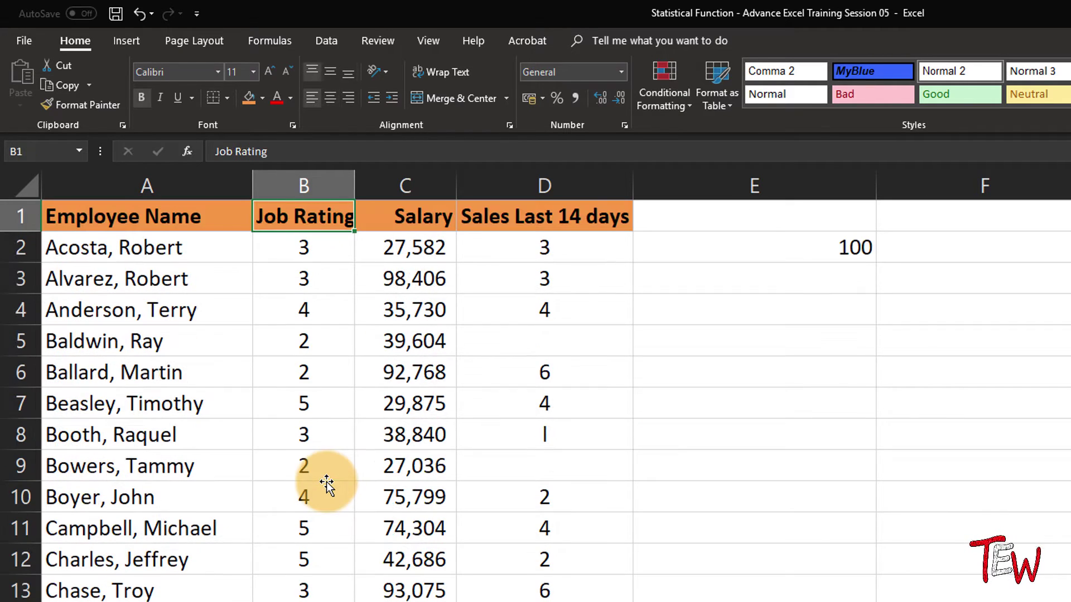
- Copy the COUNTA formula from E2 down into E3
left_click(859, 254)
left_click_drag(876, 263, 877, 293)
left_click(712, 280)
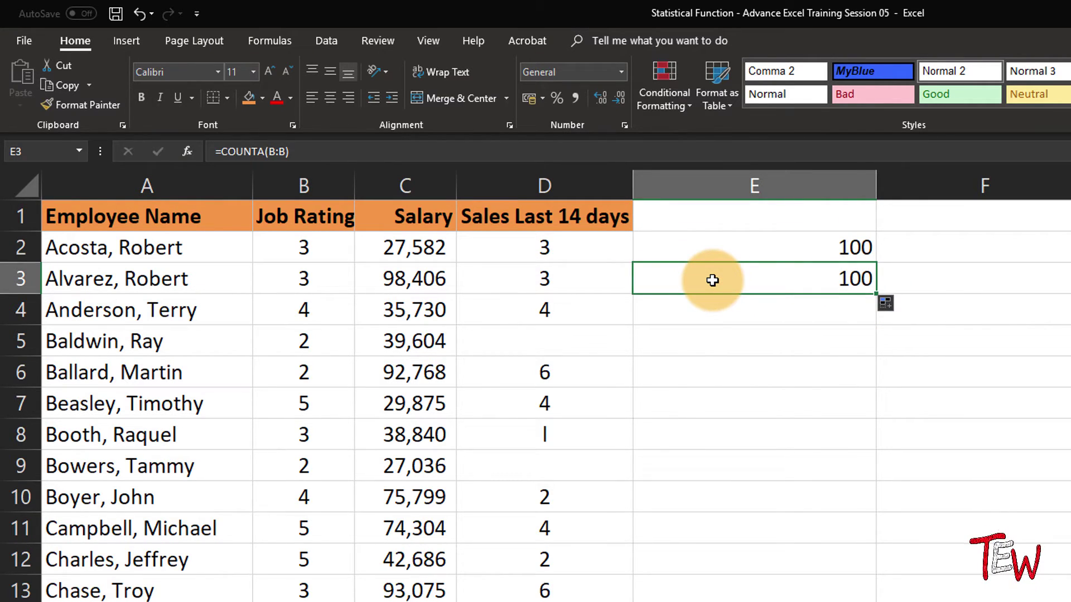
- Change E3 to =COUNT(B:B), returning 99, and select the Job Rating column
double_click(713, 280)
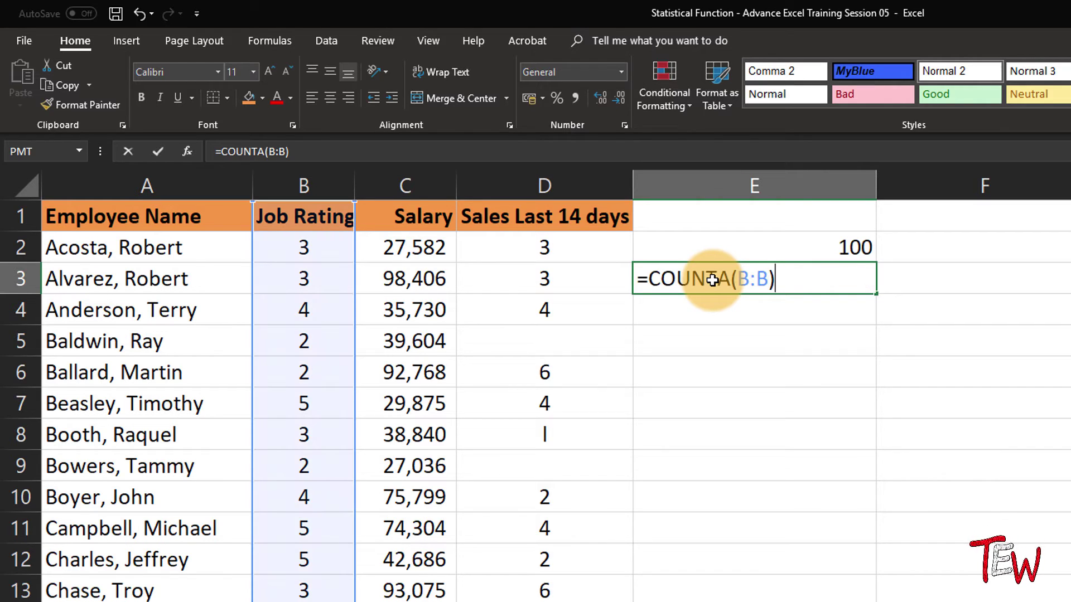
key("Left")
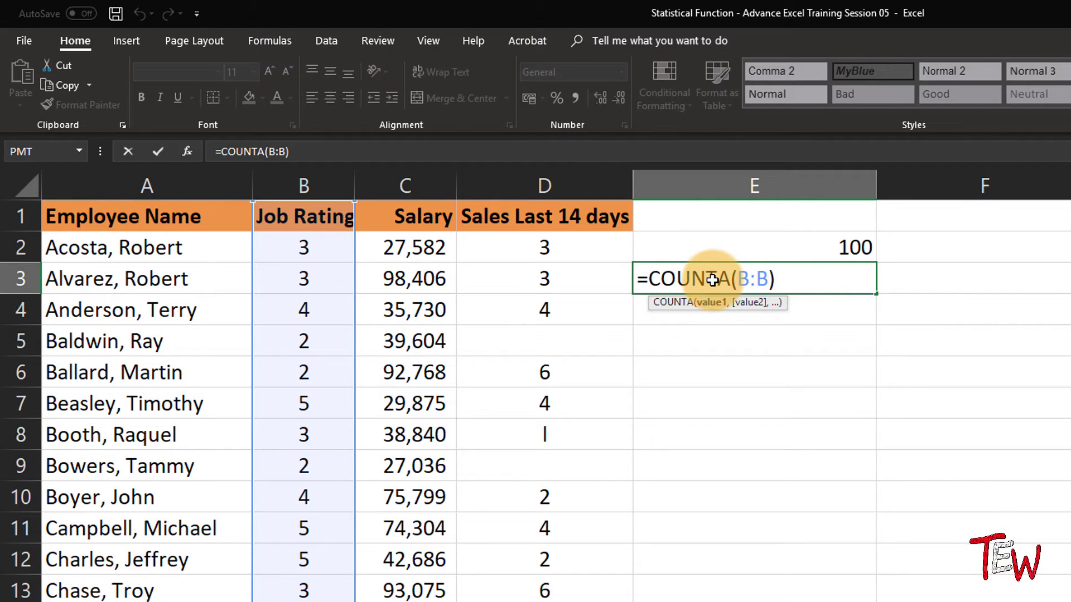
left_click(729, 278)
key("BackSpace")
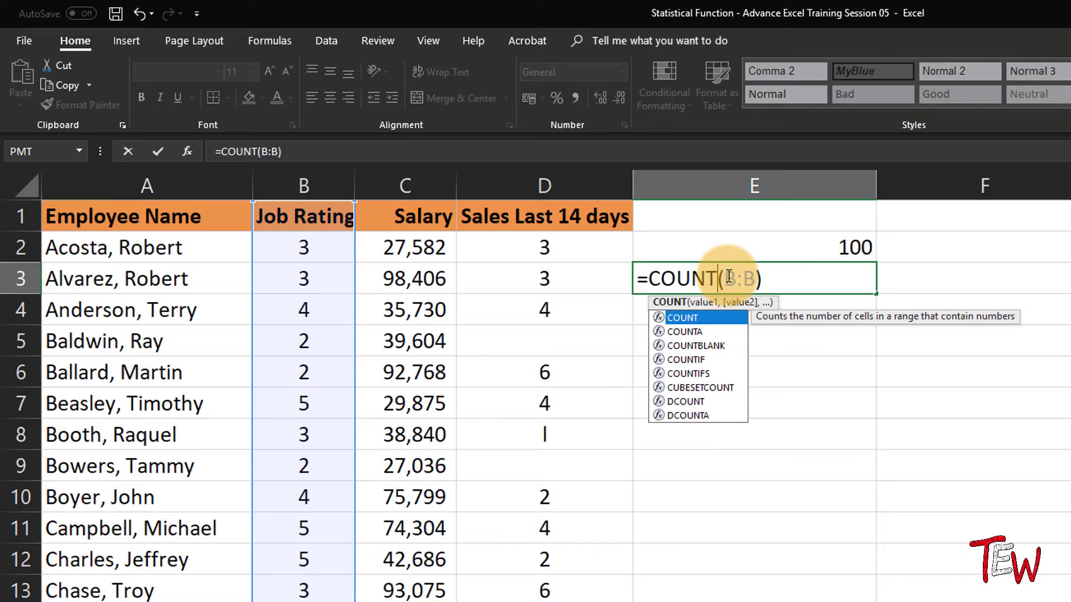
key("Return")
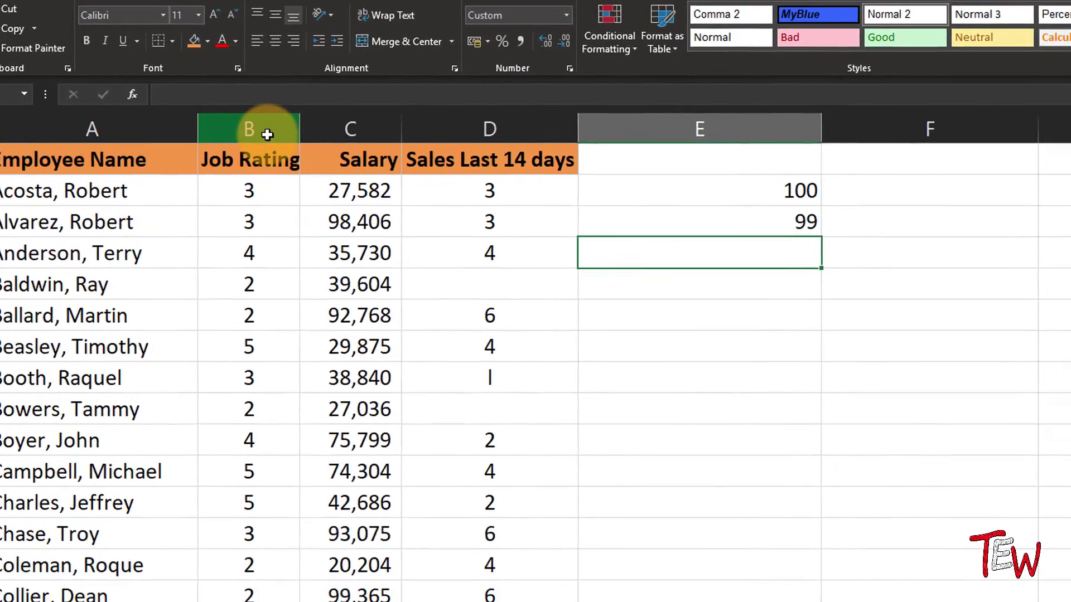
left_click(329, 185)
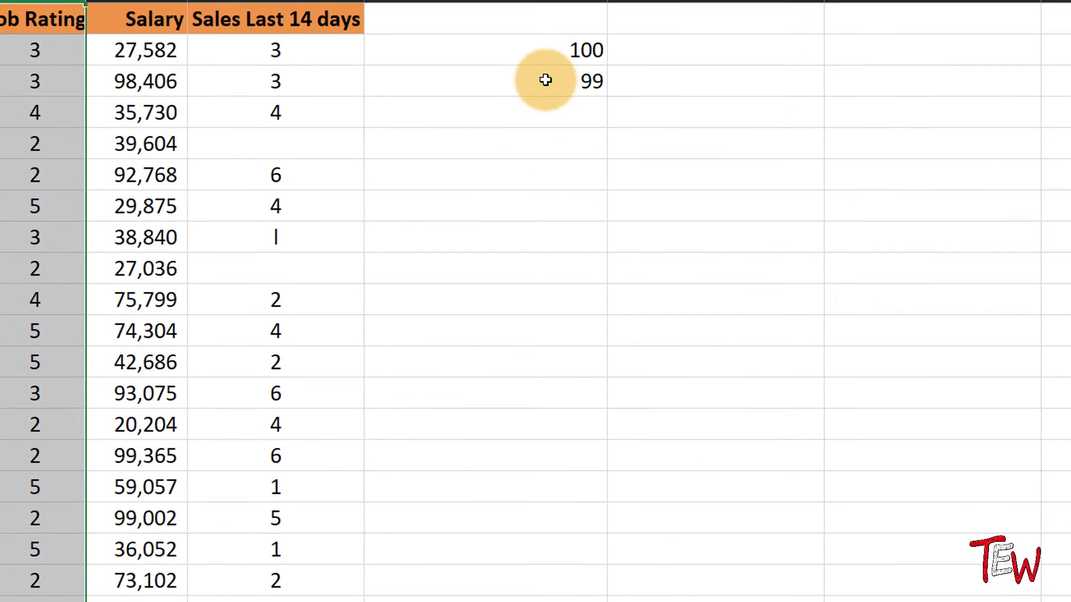
- Select column B and compare its Count and Numerical Count in the status bar
left_click(545, 82)
double_click(545, 82)
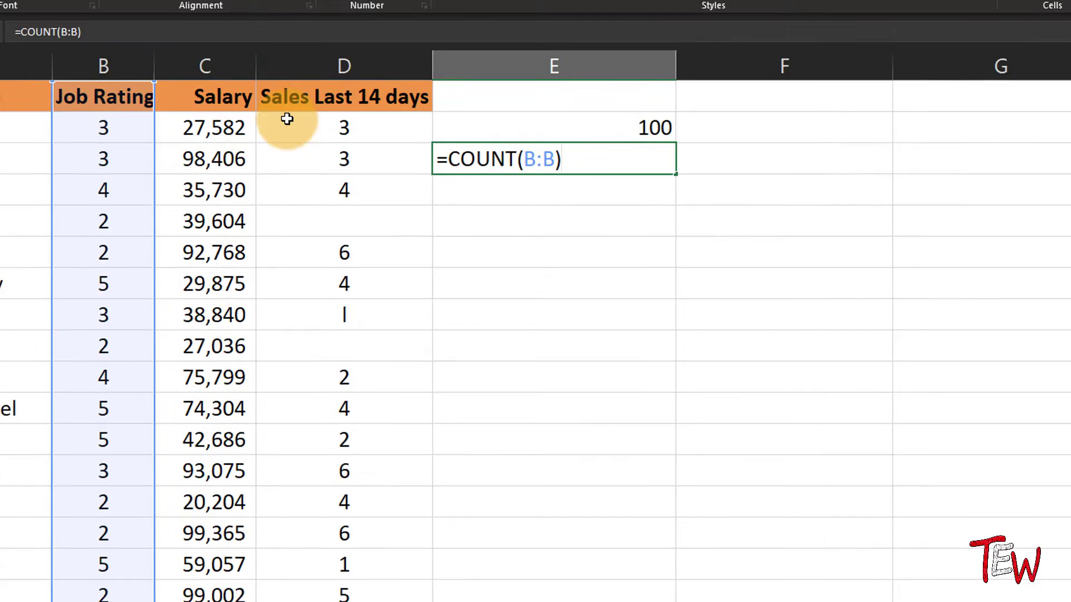
left_click(121, 107)
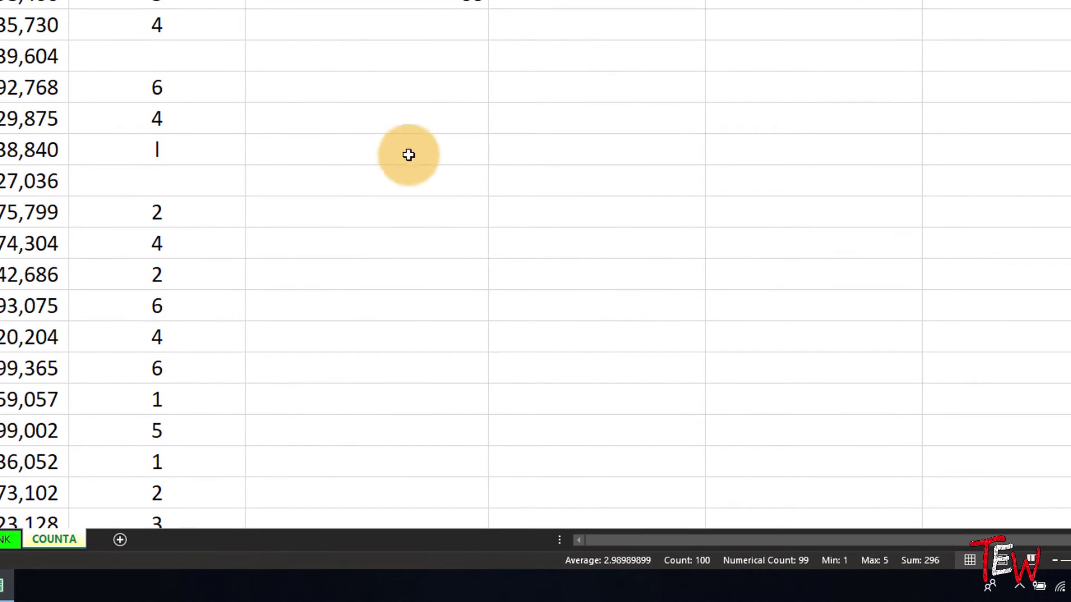
mouse_move(793, 562)
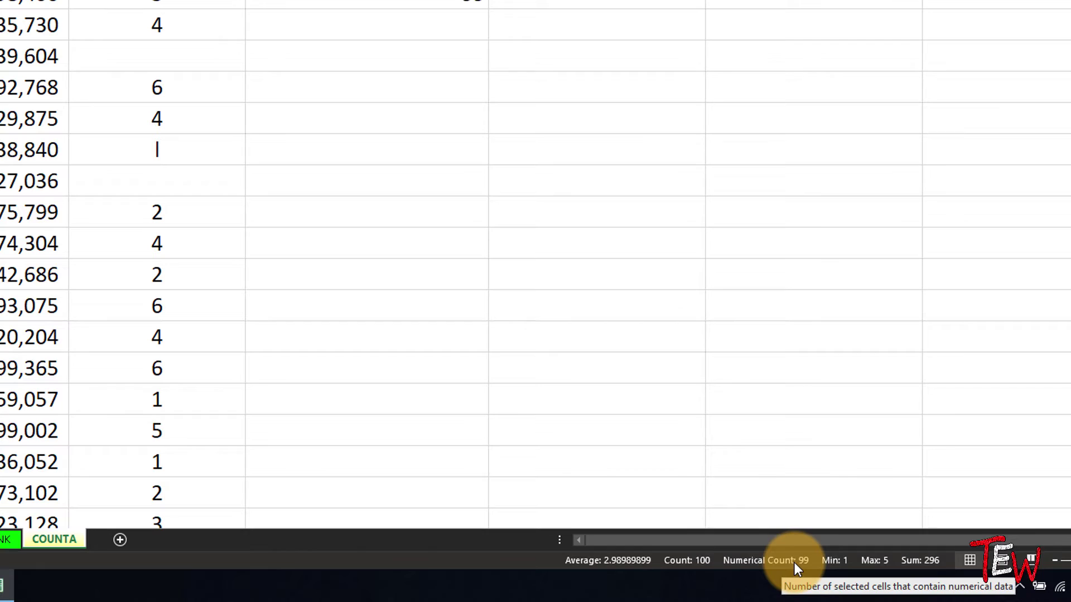
mouse_move(697, 565)
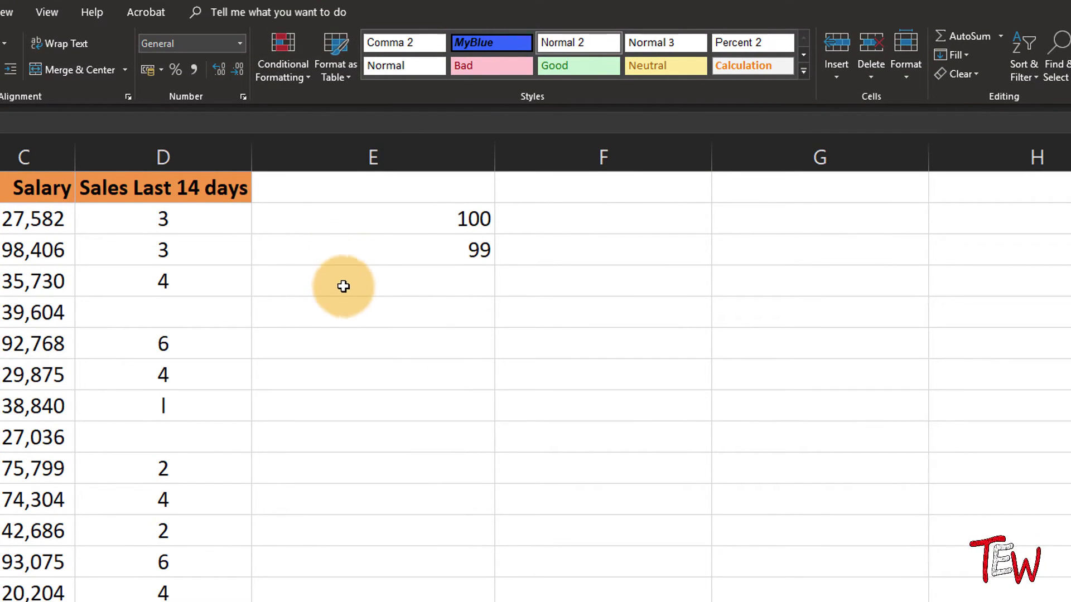
- Change E3's range to column D, making it =COUNT(D:D) returning 91
left_click(390, 308)
left_click(402, 279)
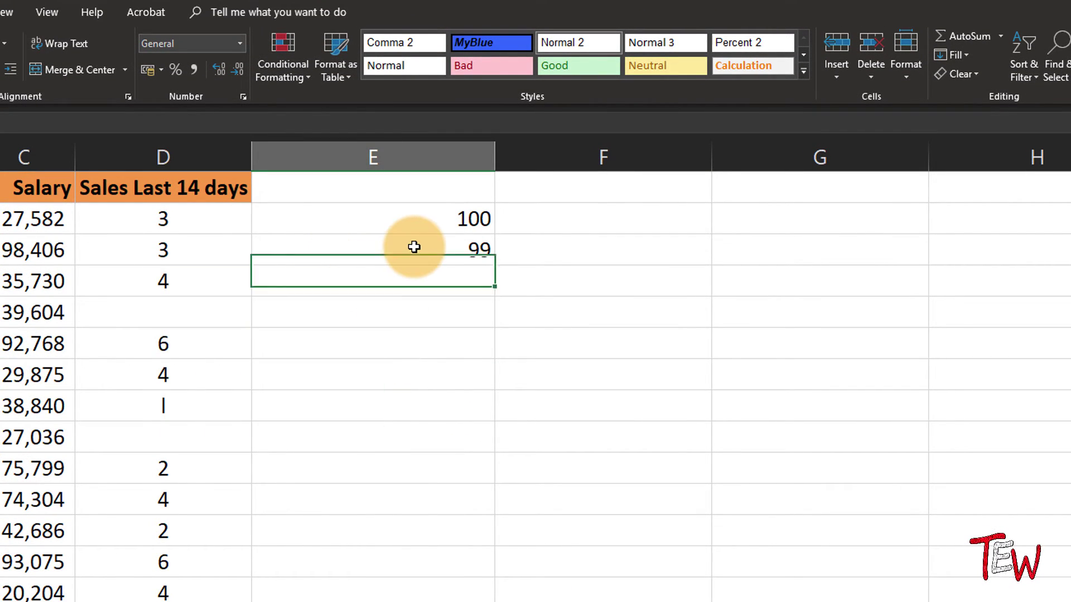
left_click(413, 247)
double_click(414, 247)
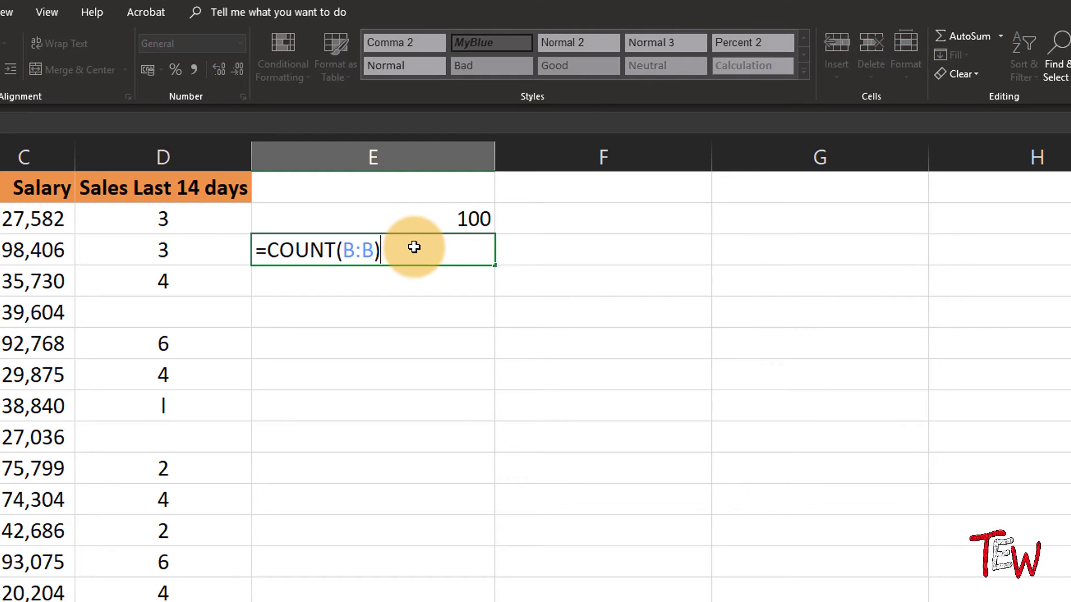
double_click(360, 250)
left_click(163, 157)
key("Return")
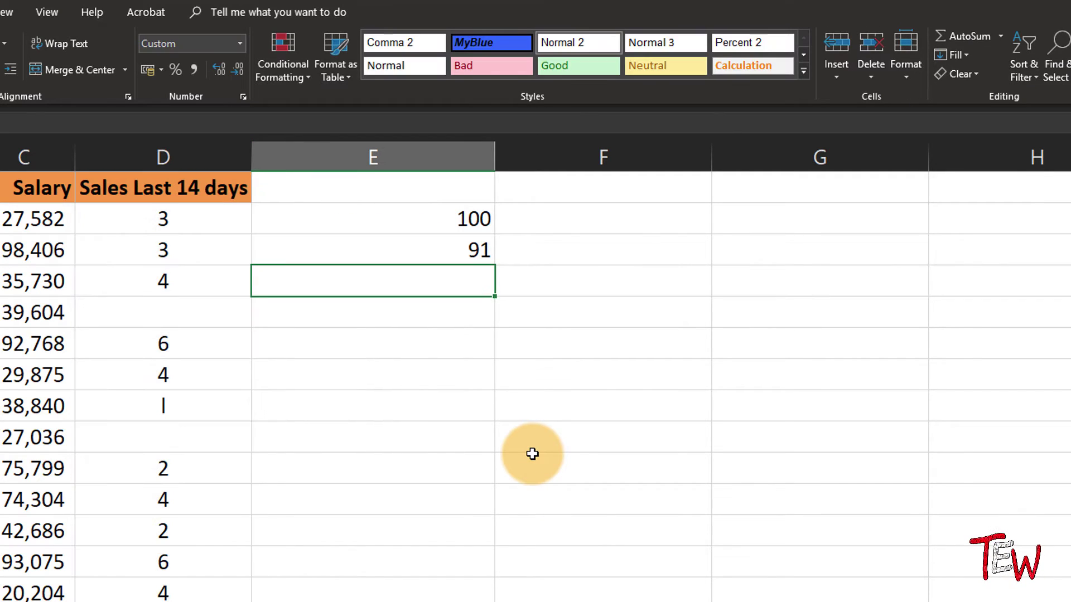
- Enter =COUNTA(D:D) below, returning 93 non-empty Sales Last 14 days cells
type("=COUN")
key("Down")
key("Escape")
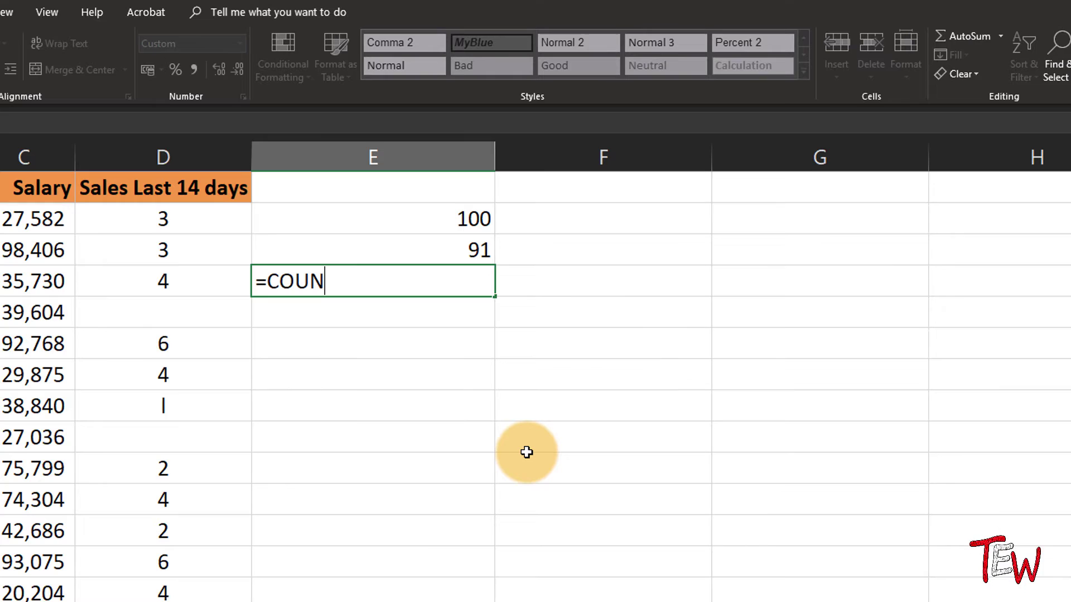
type("A")
key("BackSpace")
type("TA(")
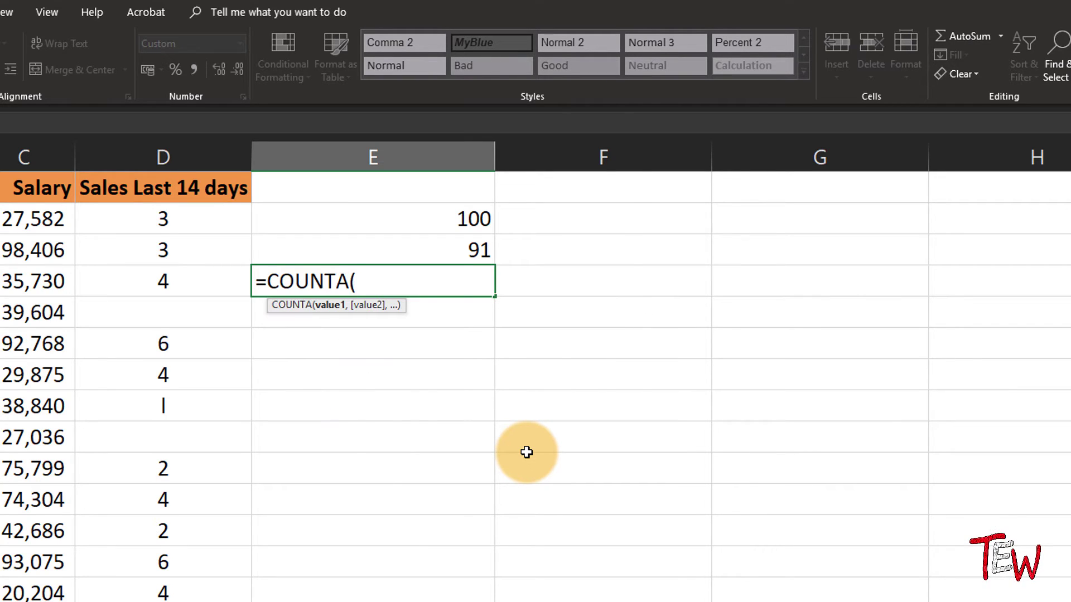
type("D:D")
key("Return")
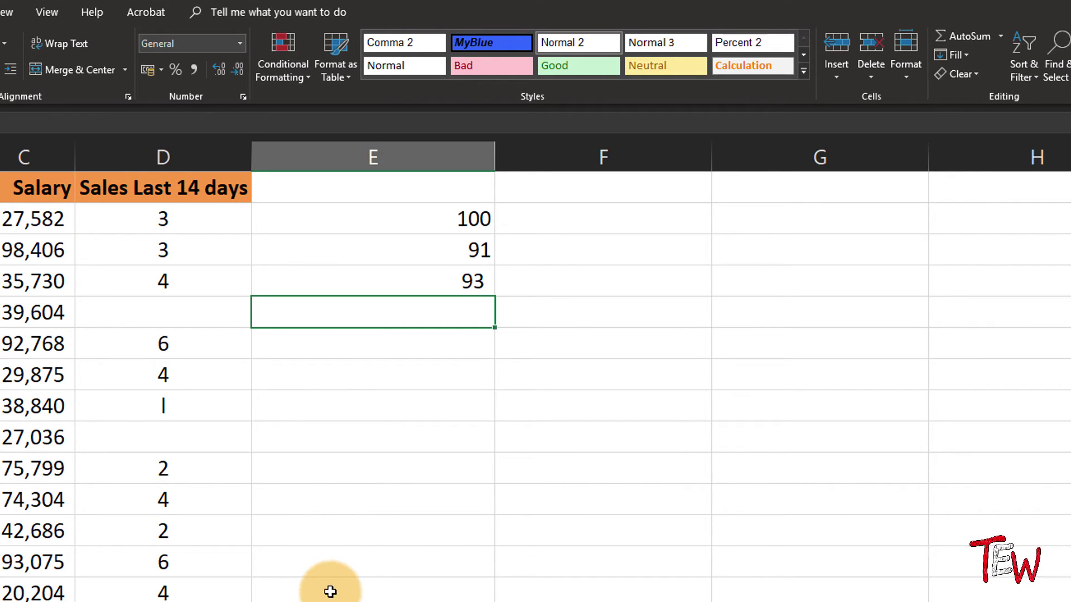
left_click(191, 407)
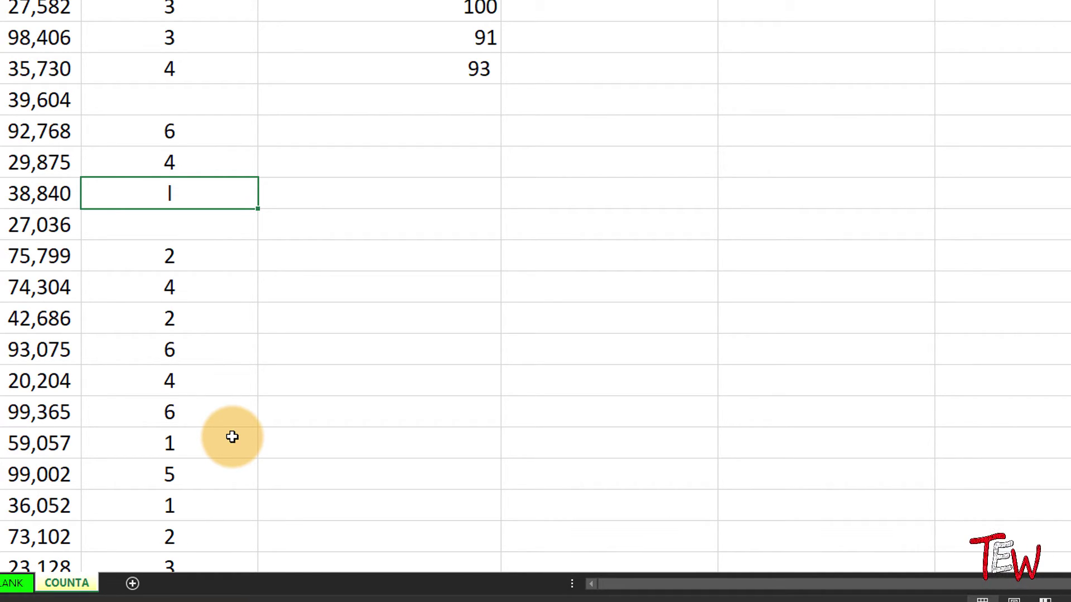
key("Down")
key("Down")
key("Down")
key("Down")
key("Down")
key("Down")
key("Down")
key("Down")
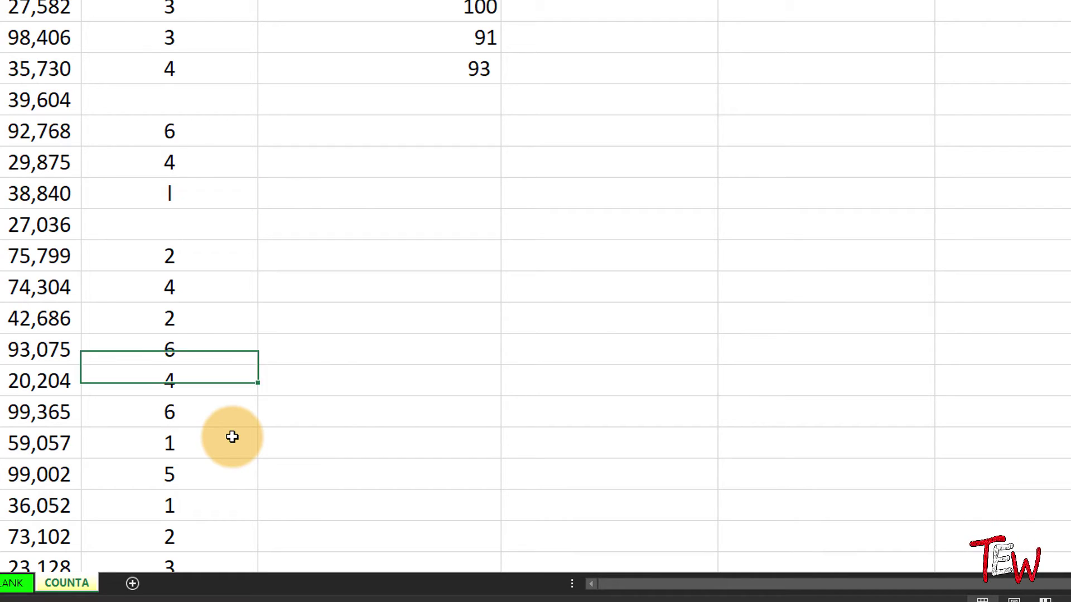
scroll(335, 419, "down", 2)
scroll(335, 420, "up", 2)
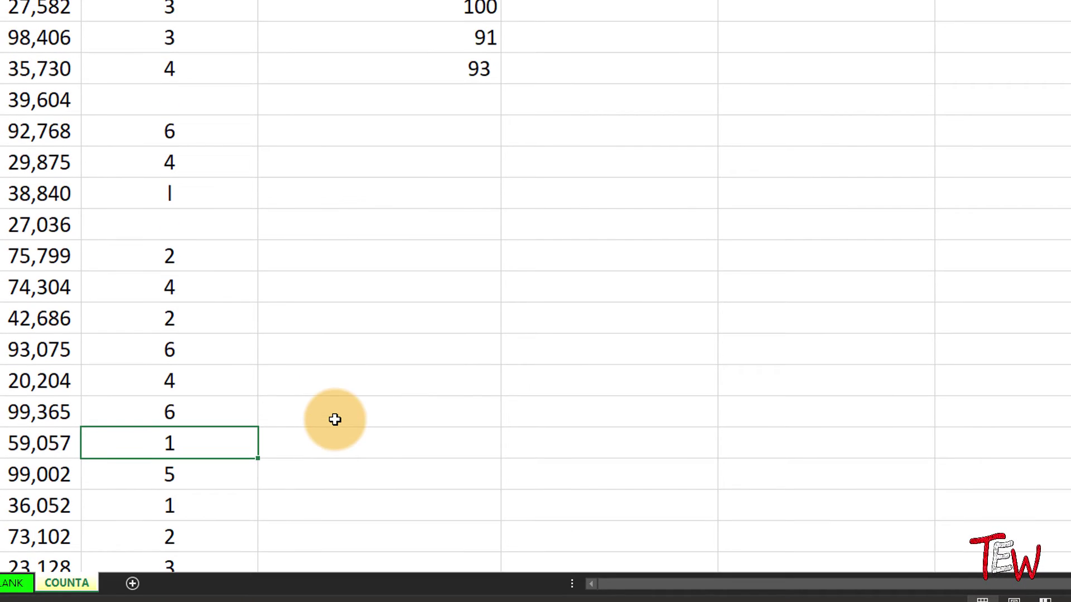
left_click(216, 197)
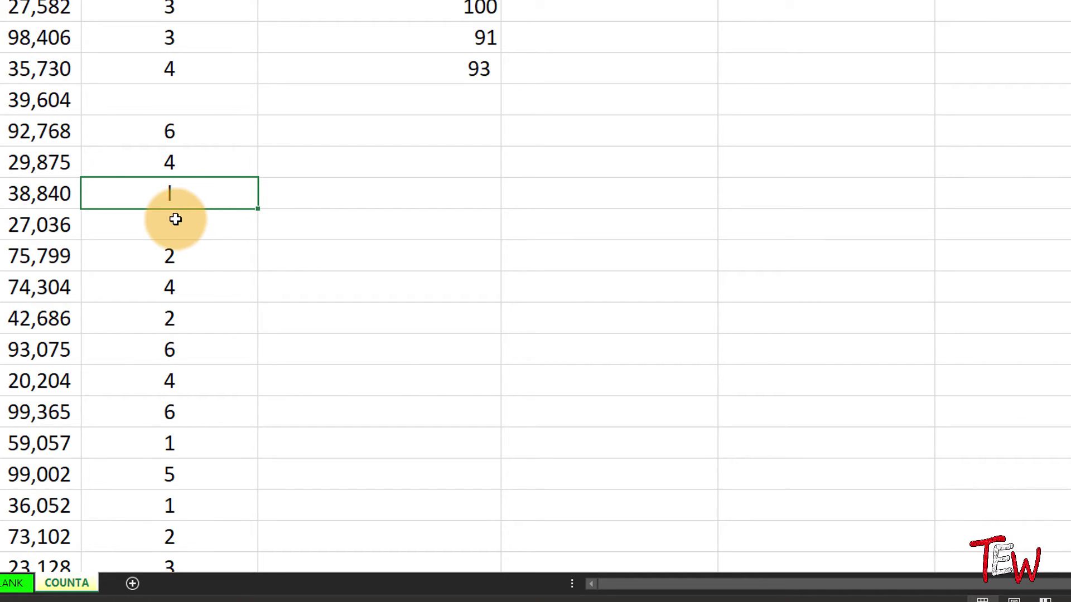
- Type ll1 in E8 beside the l entry to compare lowercase l with digit 1
left_click(426, 188)
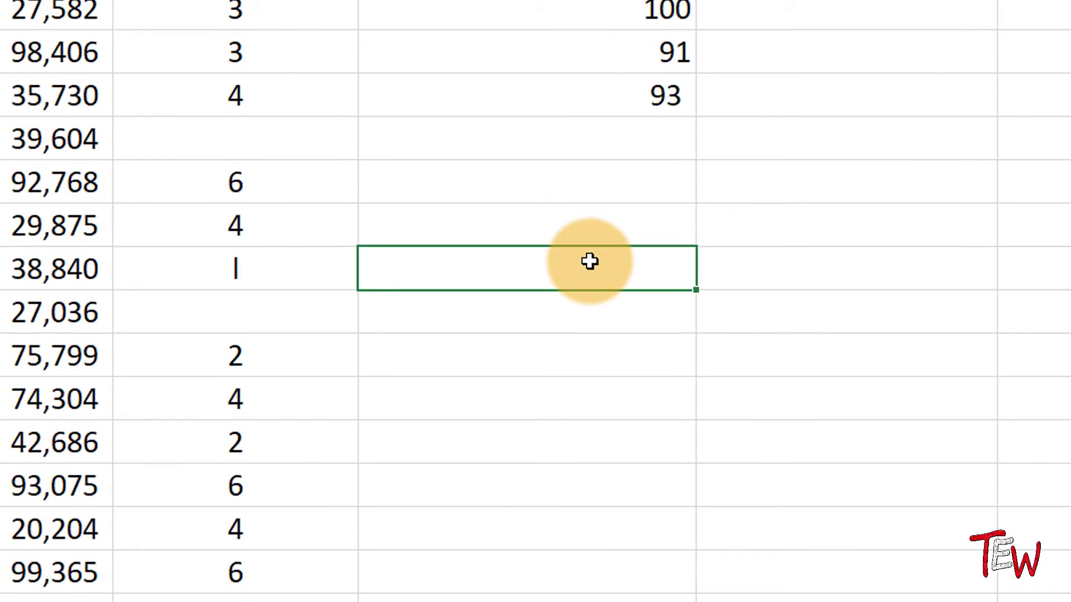
type("L")
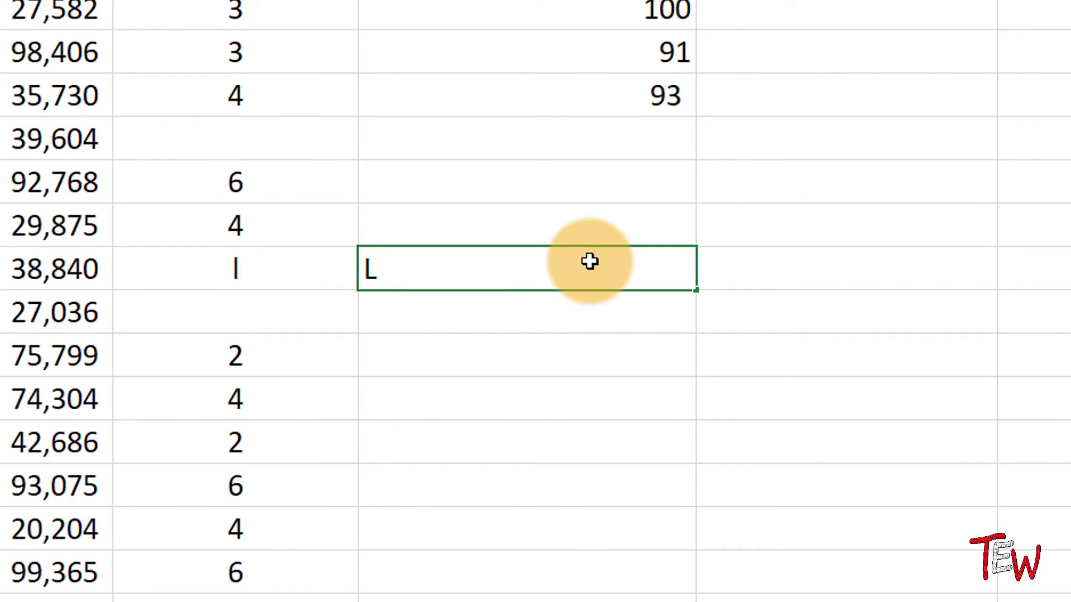
key("BackSpace")
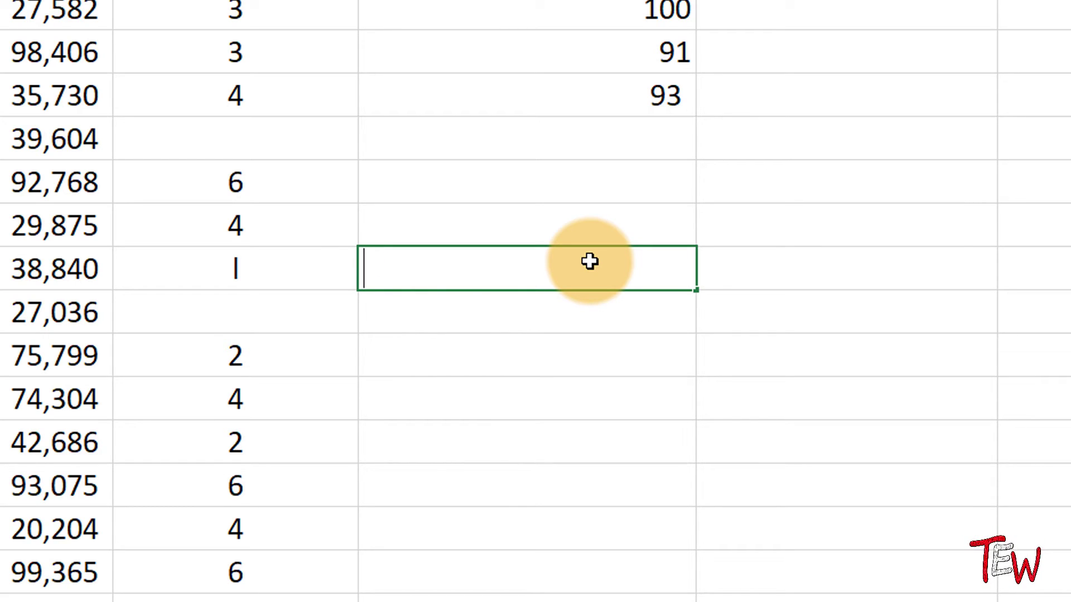
type("l")
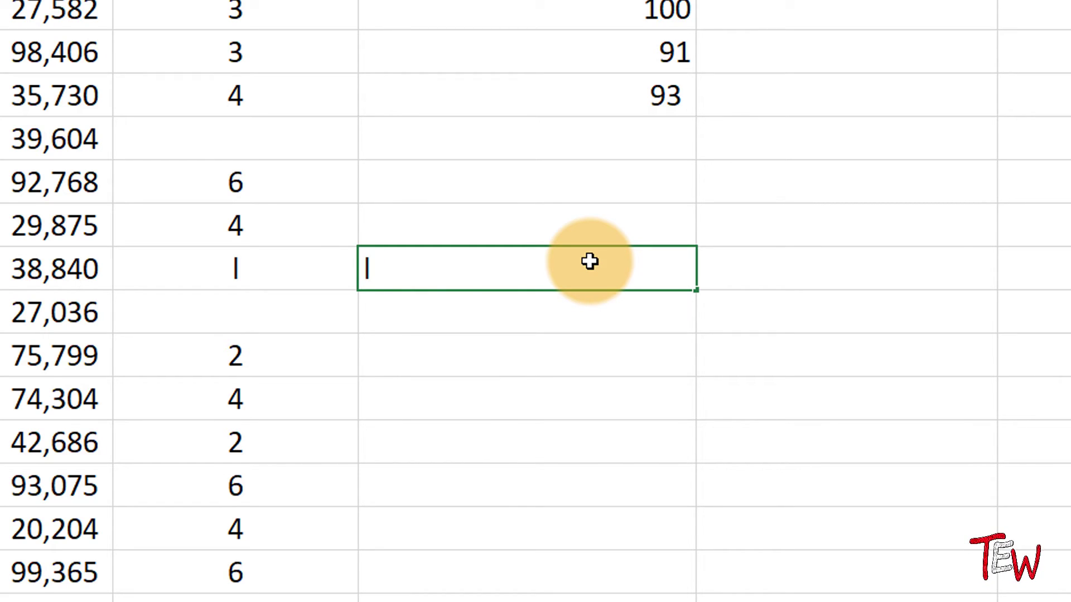
type("l")
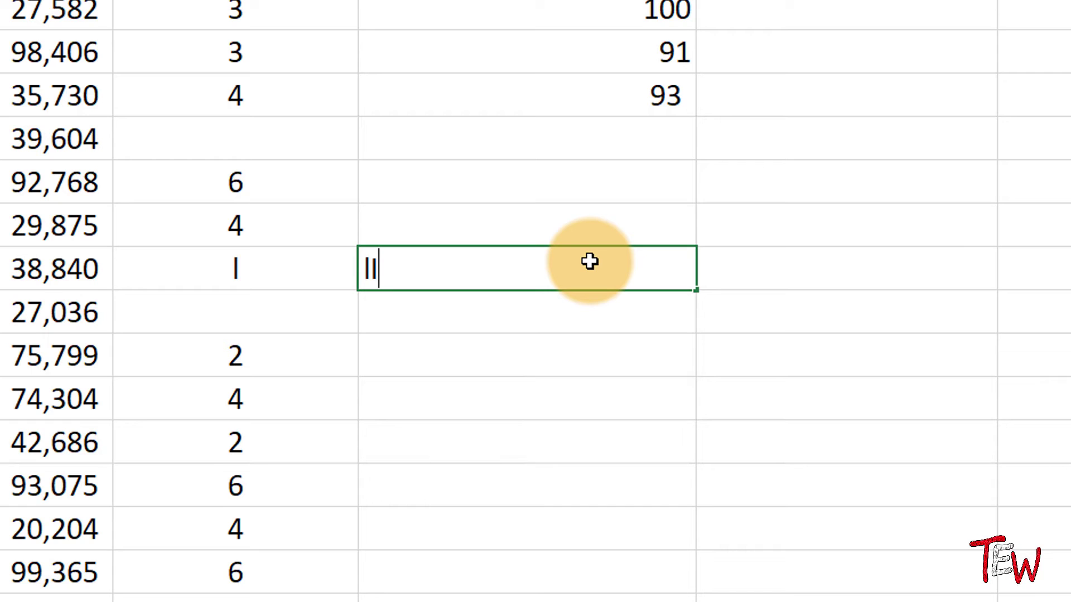
type("1")
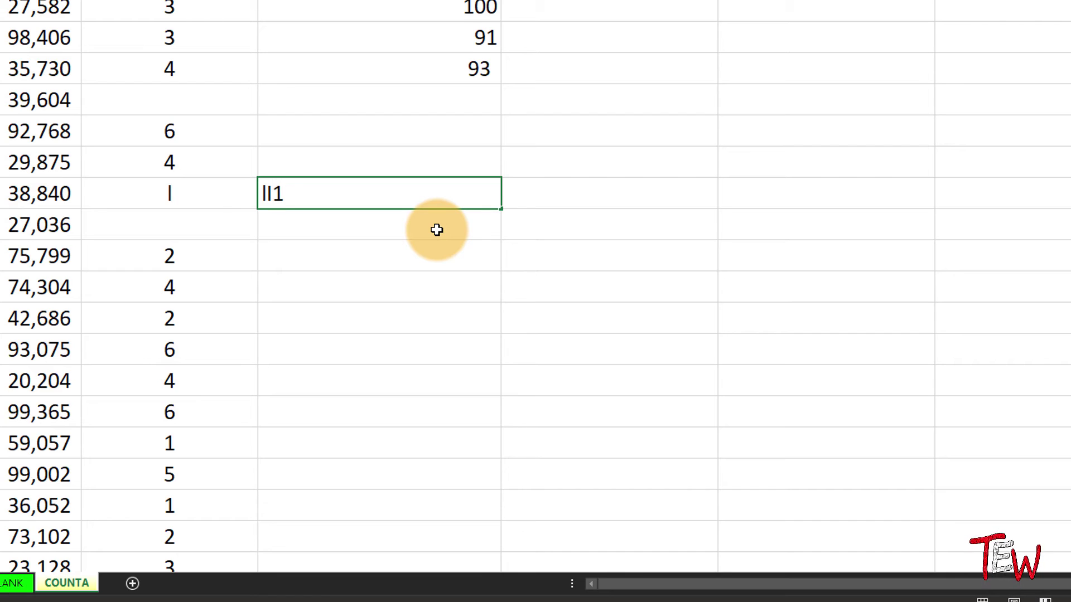
left_click(410, 219)
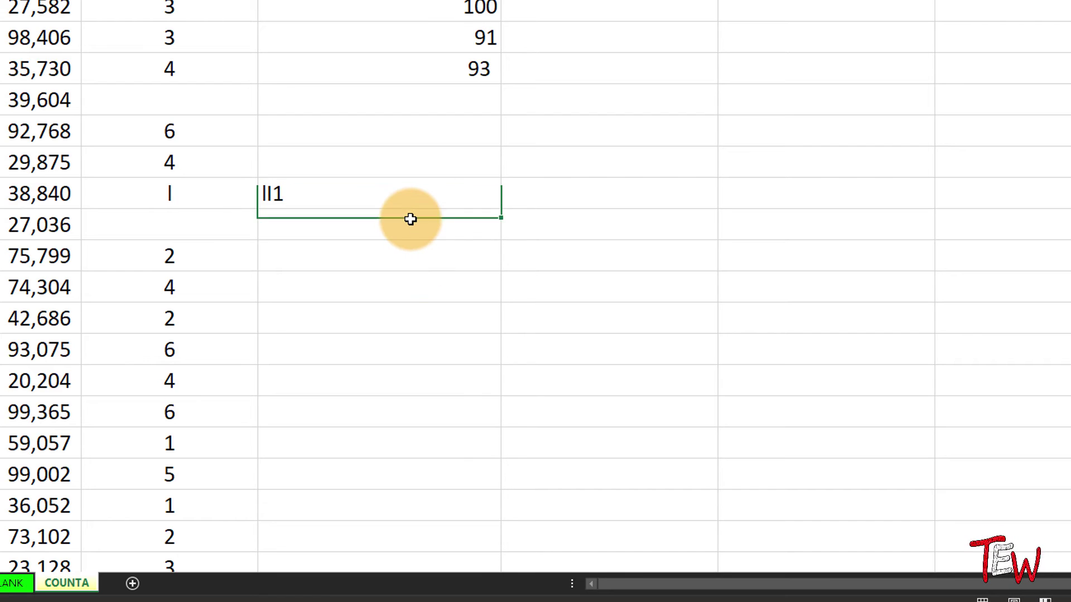
double_click(410, 219)
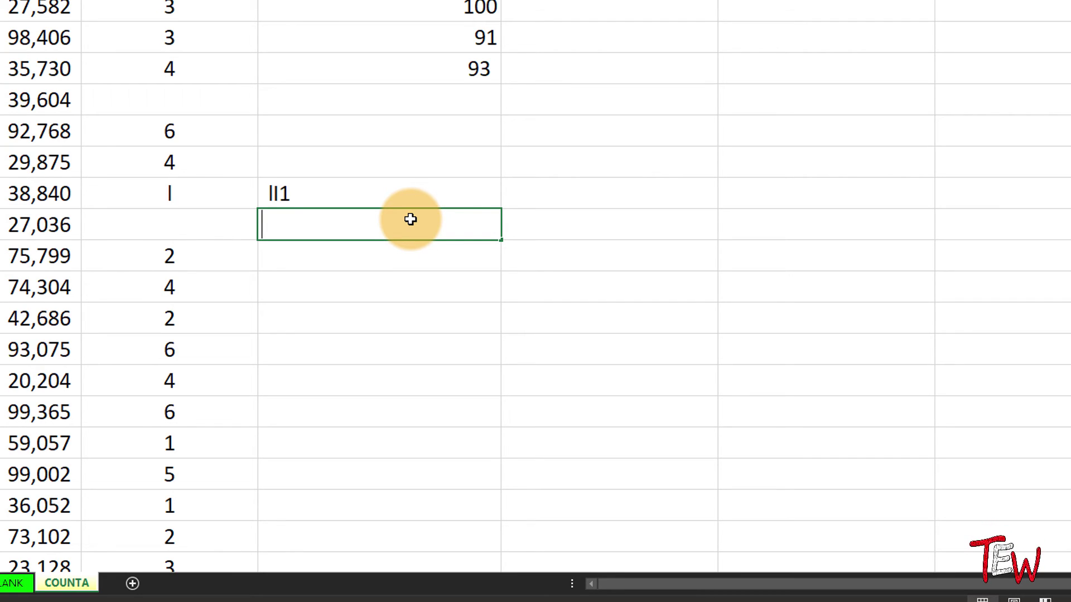
type("0O")
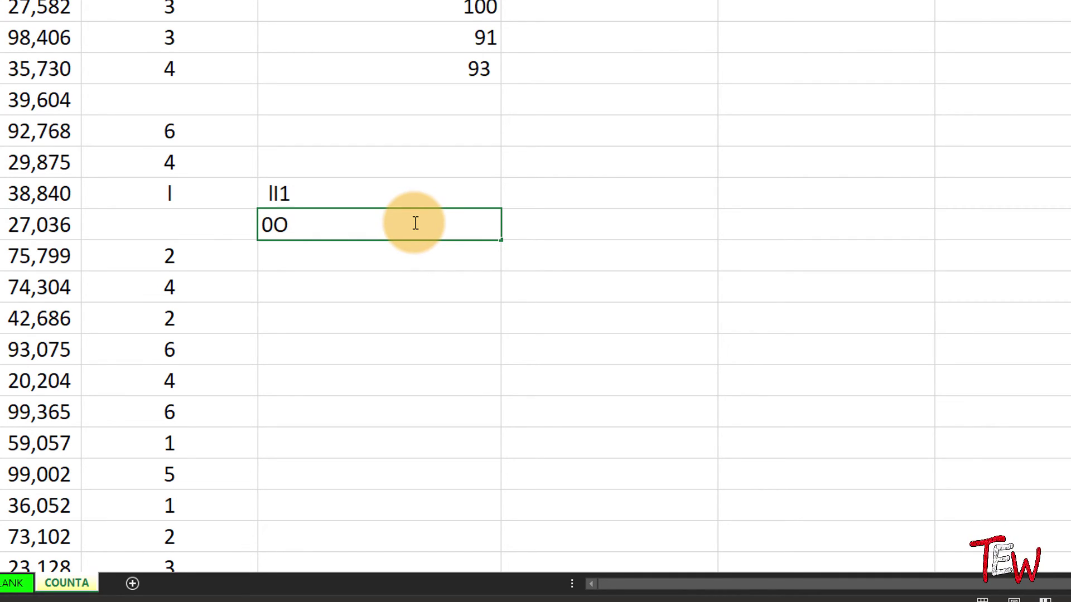
key("BackSpace")
key("BackSpace")
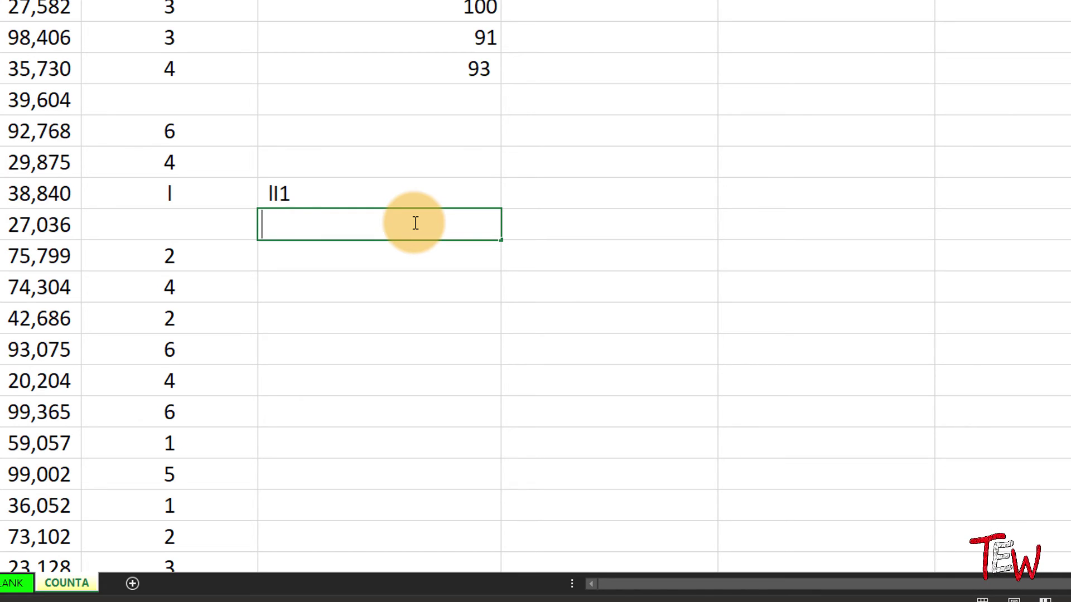
key("Up")
key("Up")
key("Up")
key("Up")
key("Up")
key("Up")
key("Up")
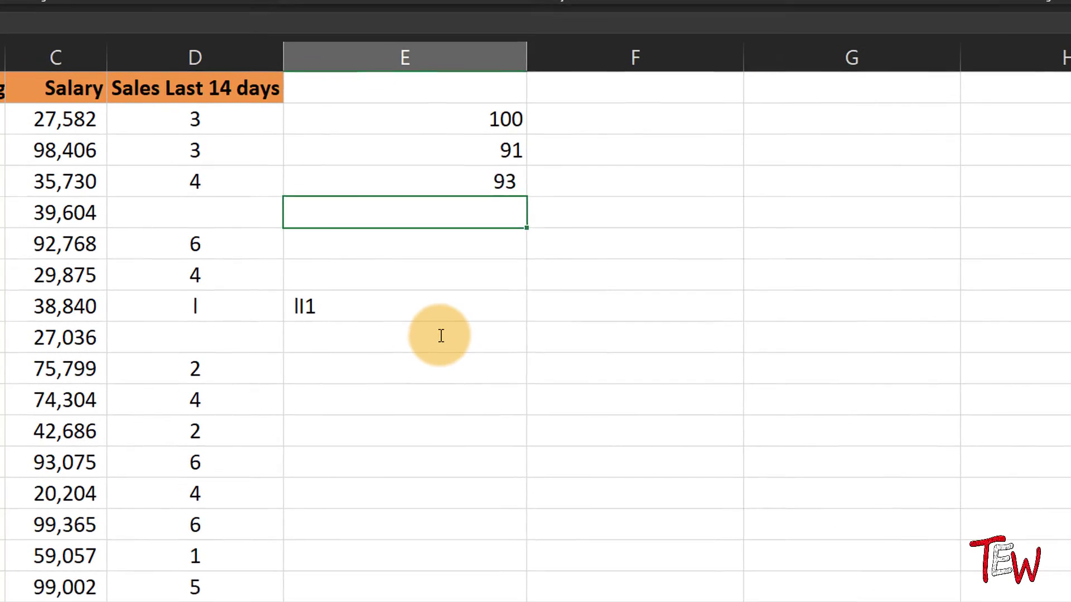
- Re-enter =COUNTA(B:B) in E2, then reveal E3's =COUNT(D:D) formula with F2
key("Right")
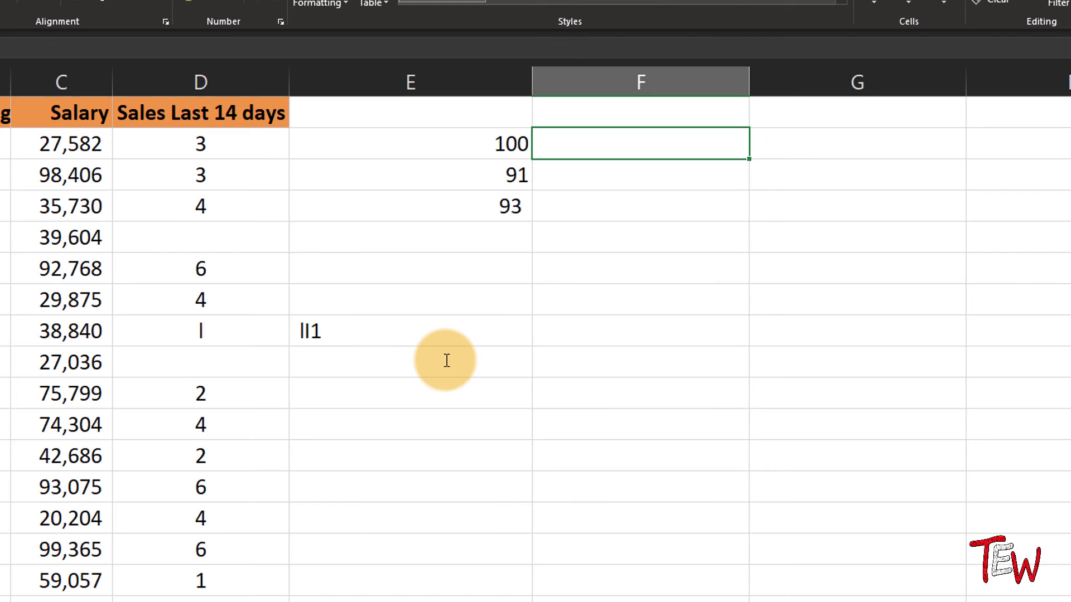
key("Left")
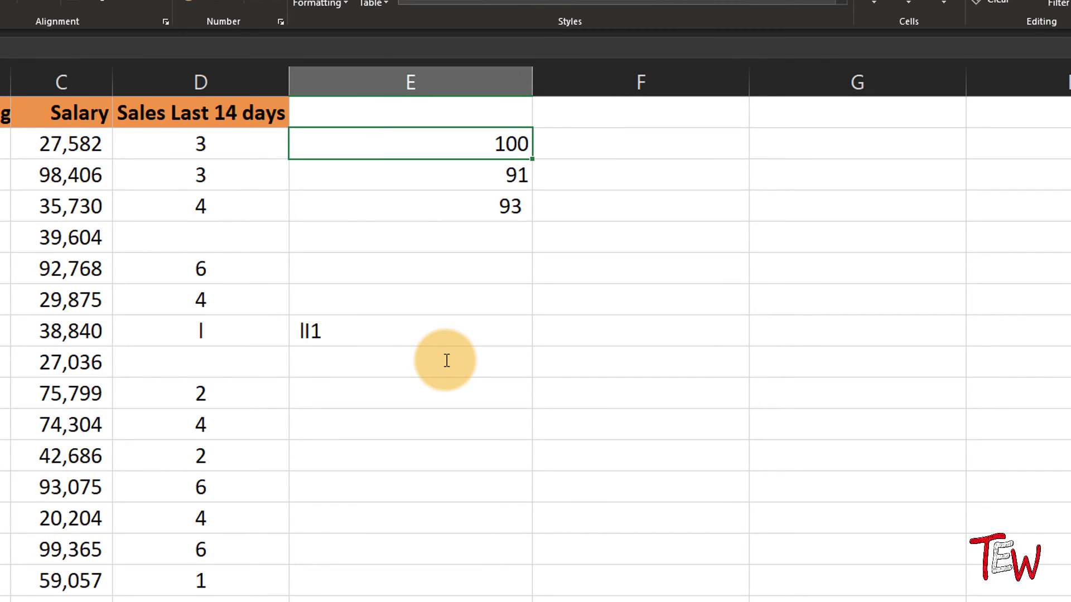
type("=COUNTA(B:B)")
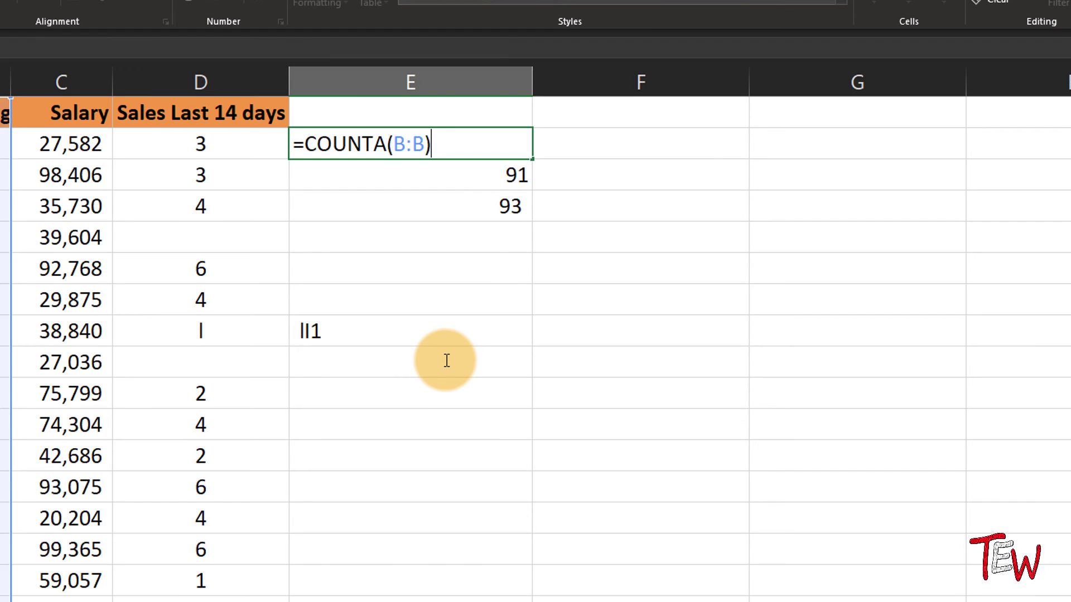
key("Return")
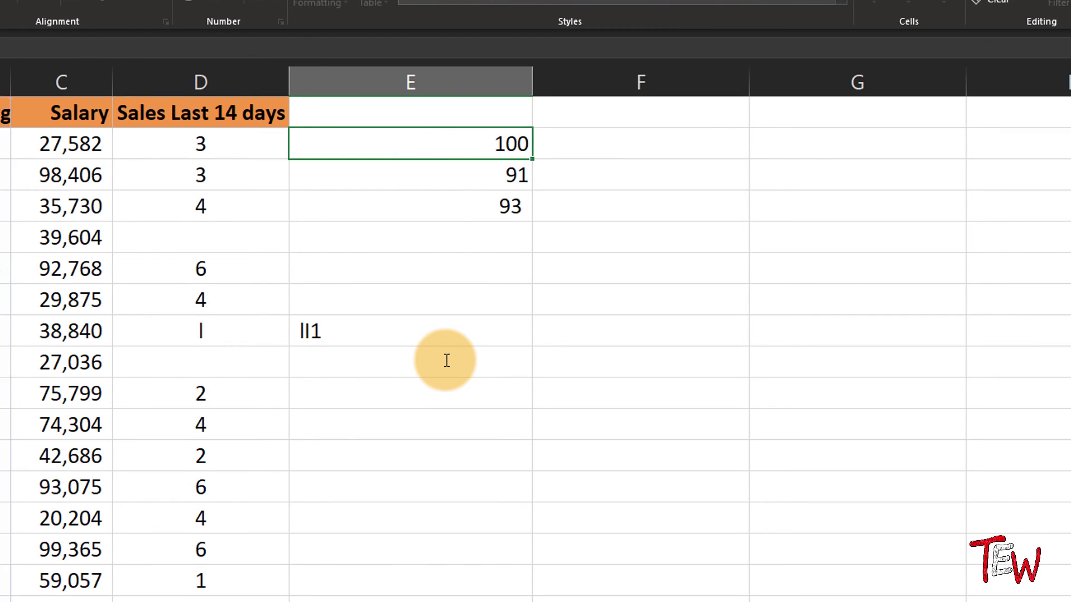
key("F2")
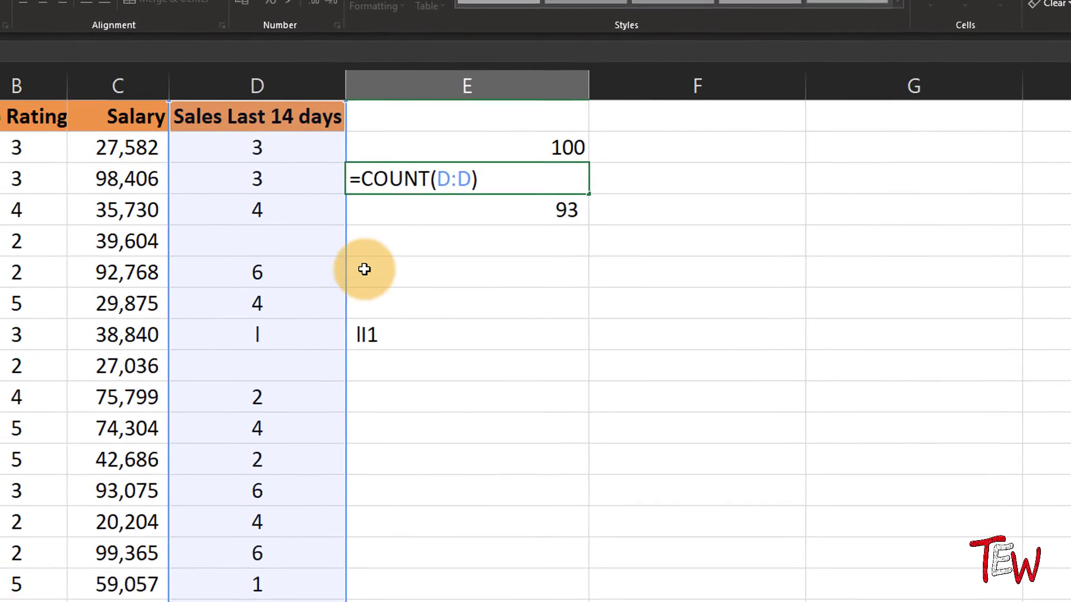
left_click(221, 82)
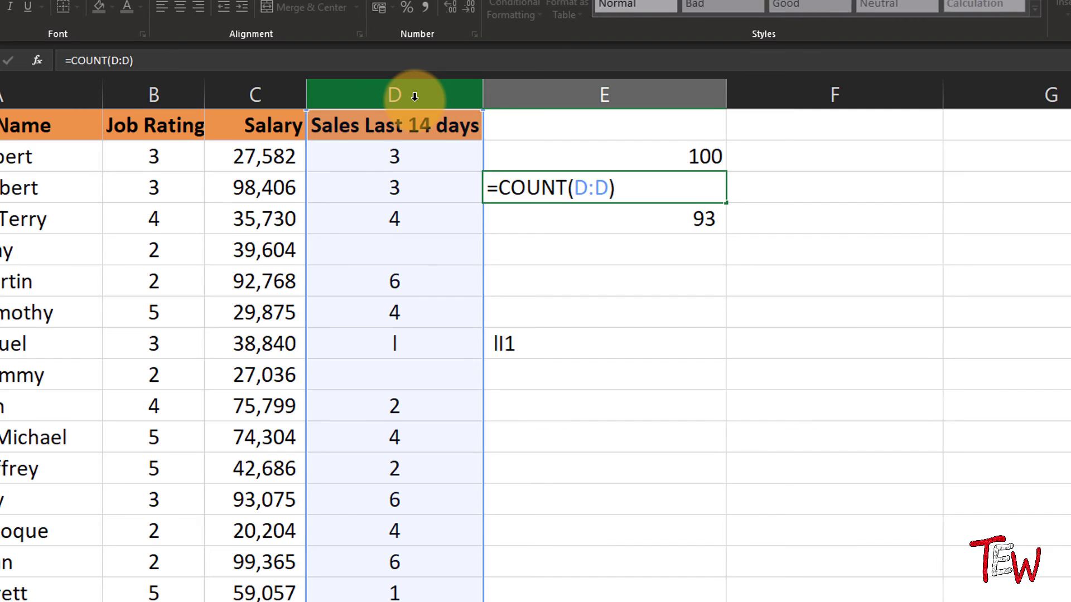
key("Escape")
left_click(414, 97)
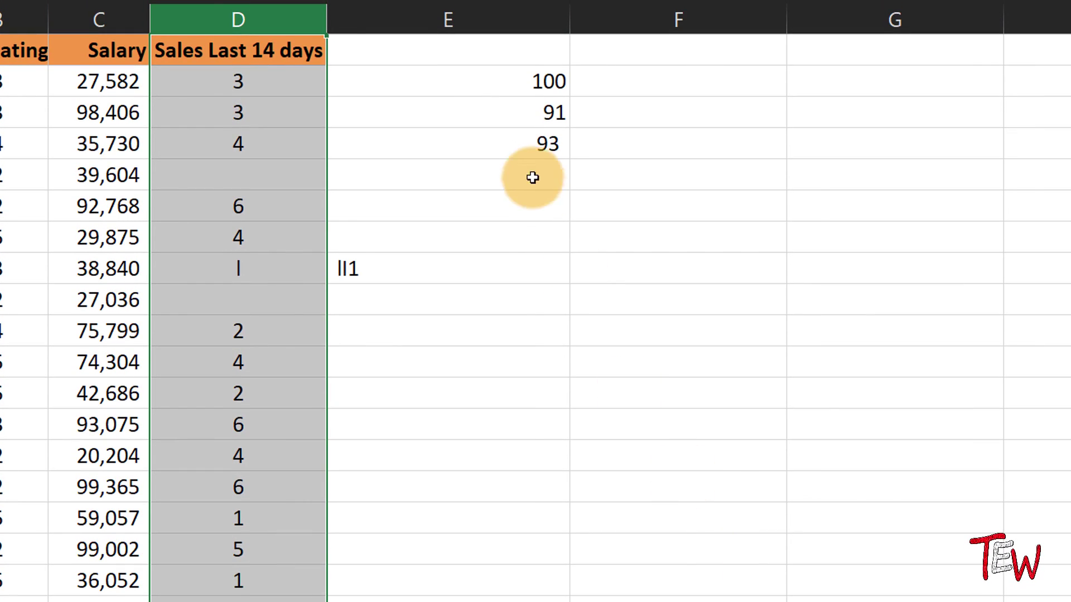
left_click(514, 111)
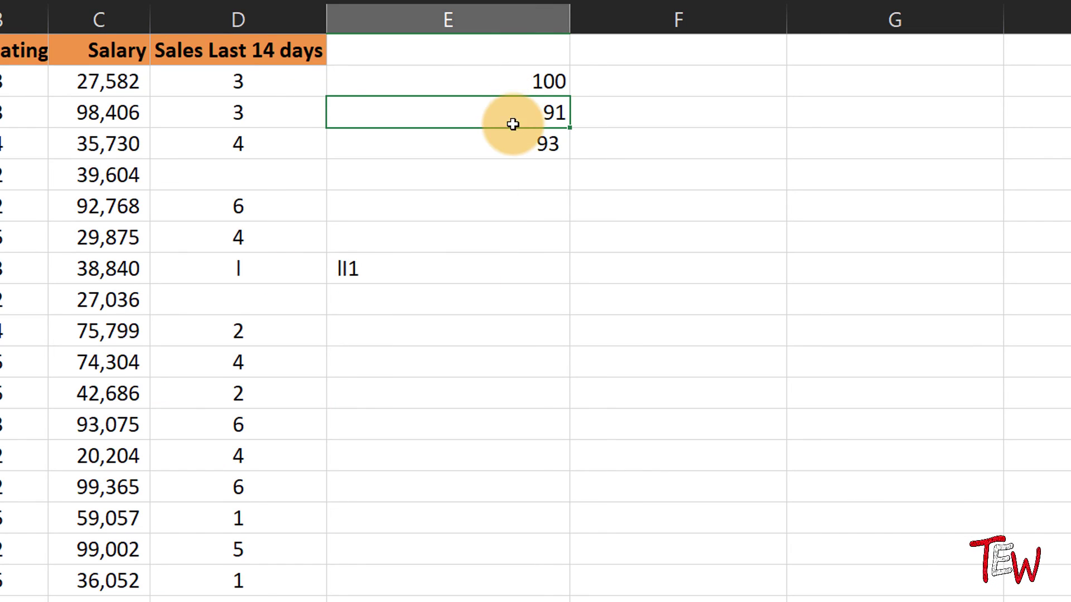